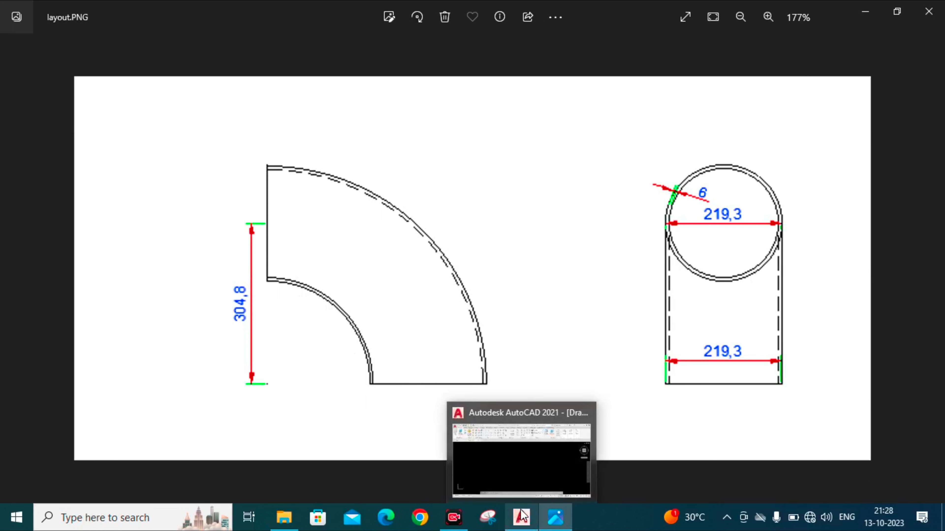
# - After reviewing the elbow layout reference in Photos, switch to the empty AutoCAD drawing
pyautogui.click(523, 521)
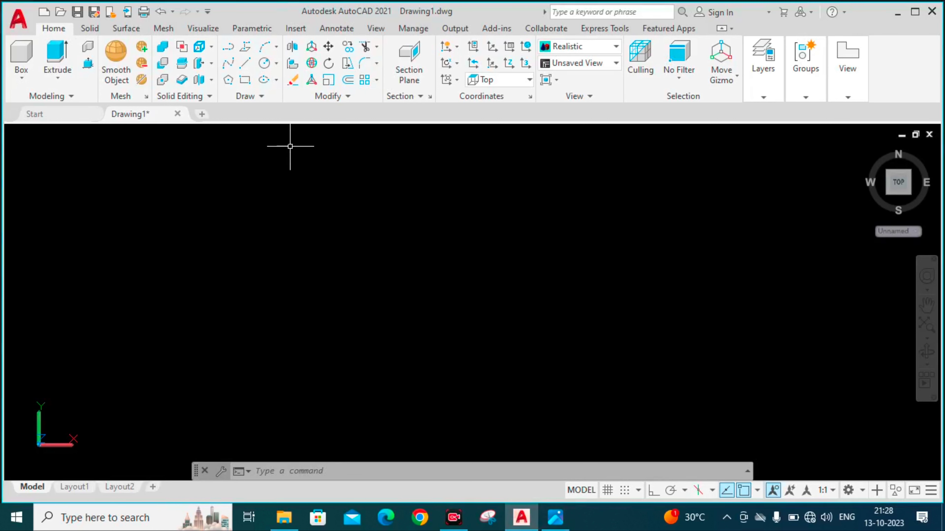
# - Draw a circle of radius 304.8 and re-center the view on it
pyautogui.click(265, 64)
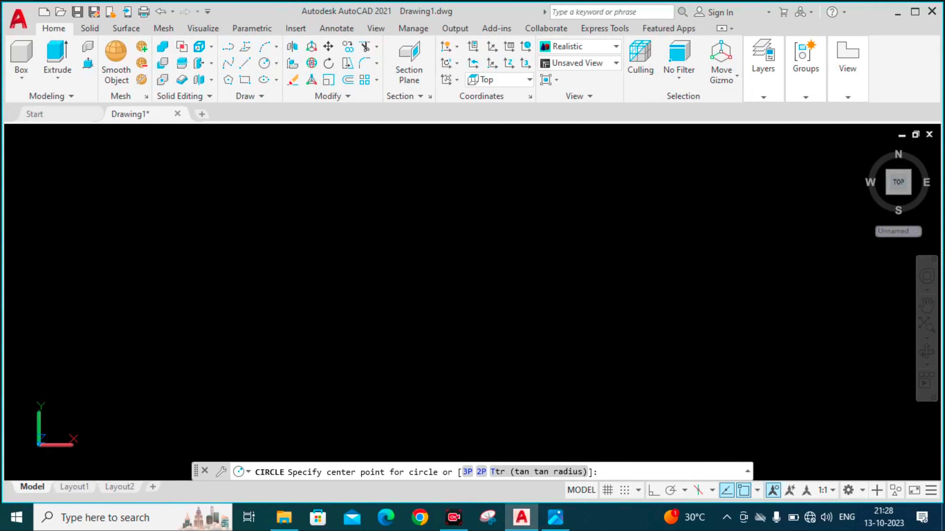
pyautogui.click(336, 240)
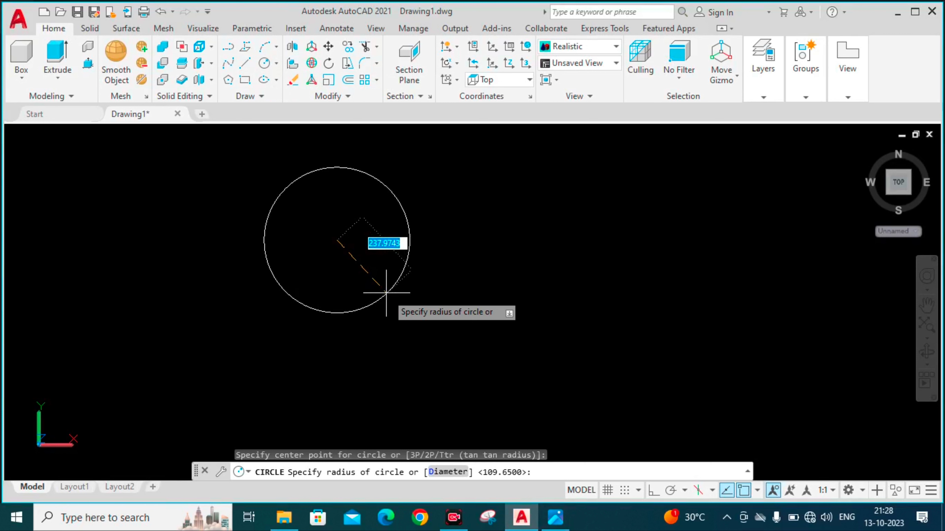
pyautogui.write('304')
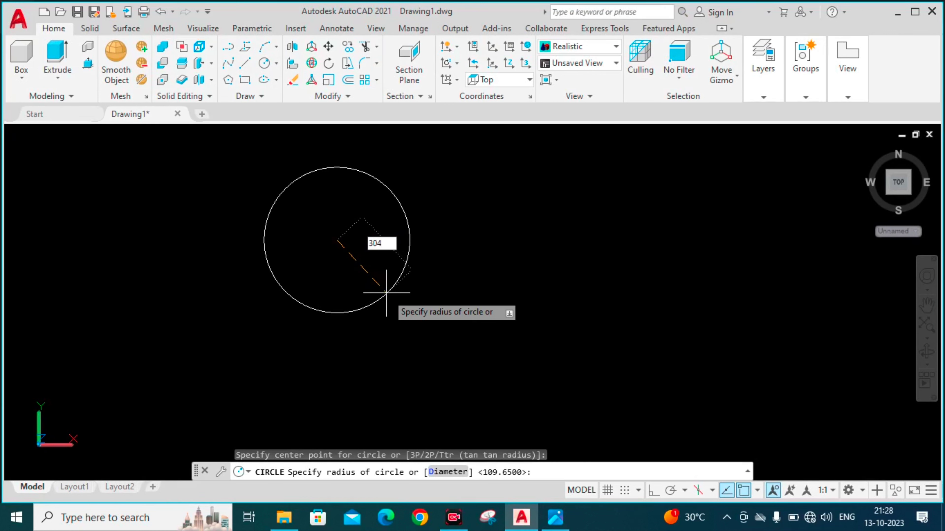
pyautogui.write('.8')
pyautogui.press('Return')
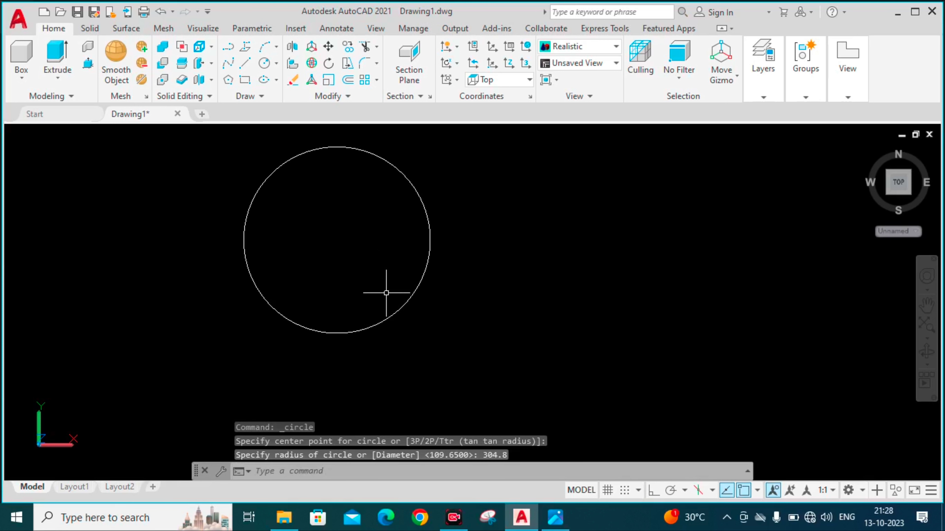
pyautogui.moveTo(402, 241); pyautogui.dragTo(395, 269, button='middle')
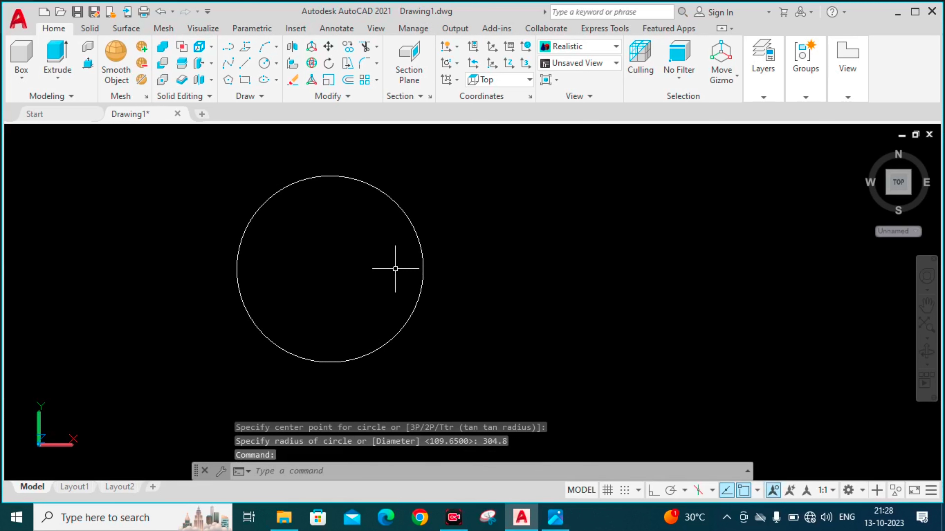
# - Break the 304.8 circle into 4 sections with CBRK
pyautogui.write('c')
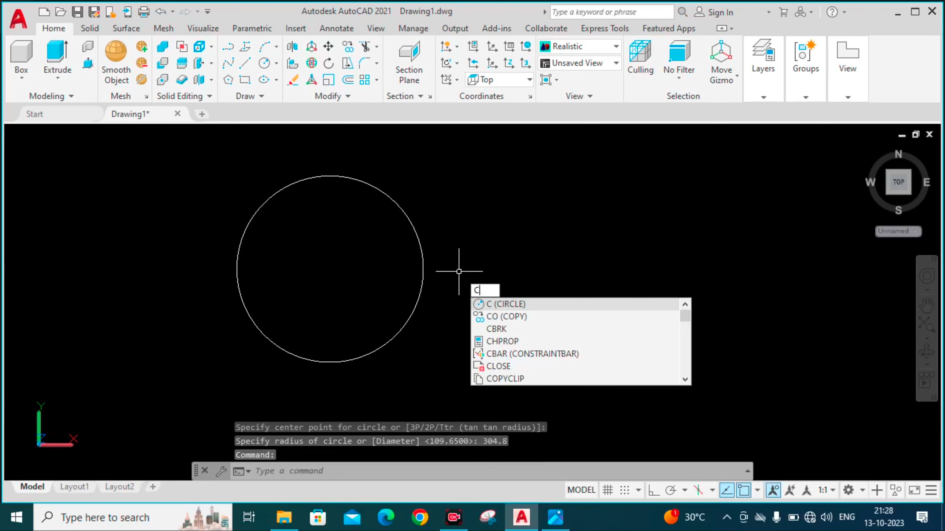
pyautogui.write('b')
pyautogui.press('Return')
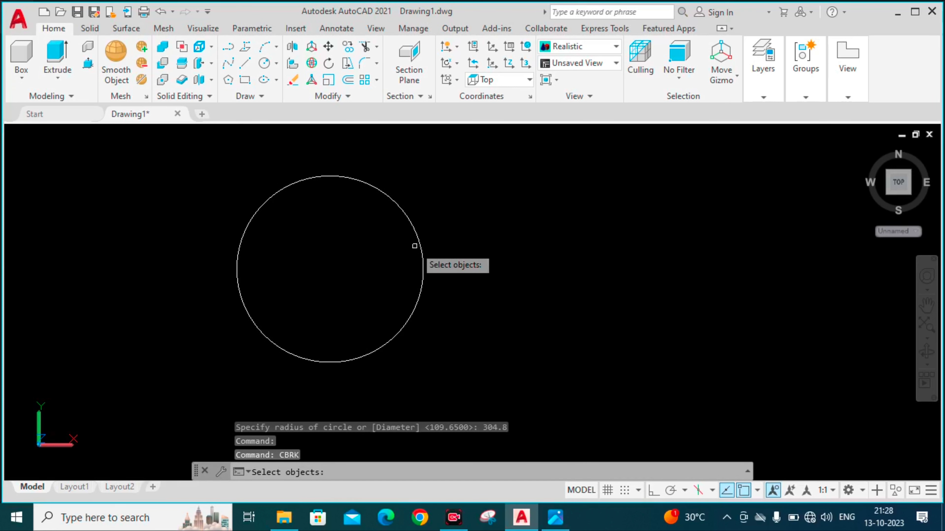
pyautogui.click(424, 245)
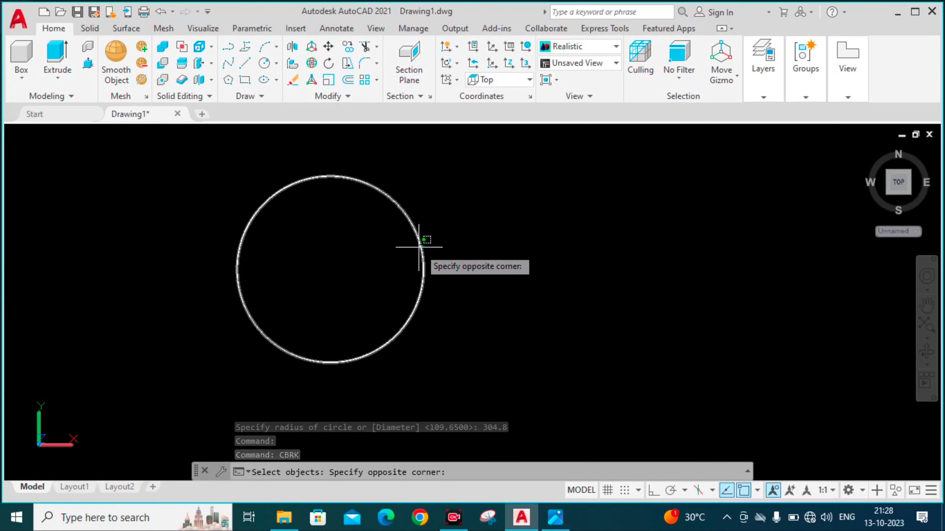
pyautogui.click(418, 248)
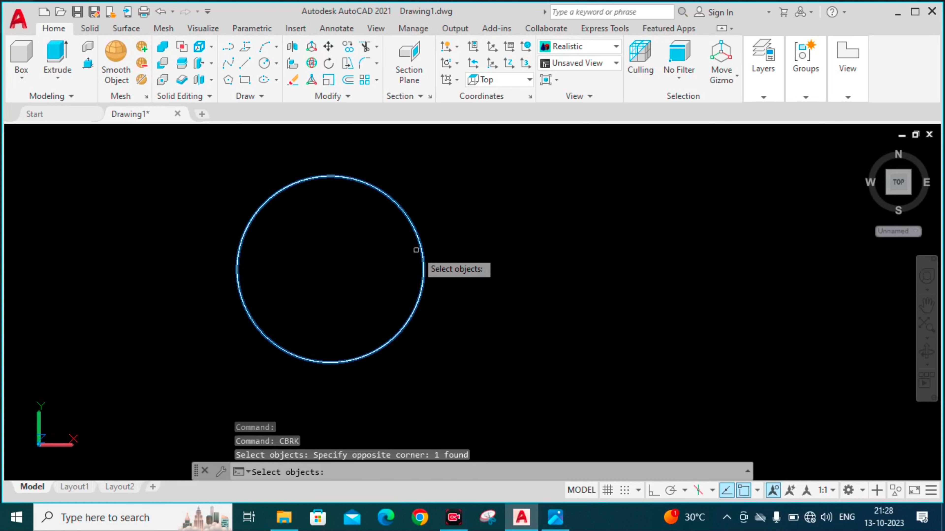
pyautogui.press('Return')
pyautogui.write('4')
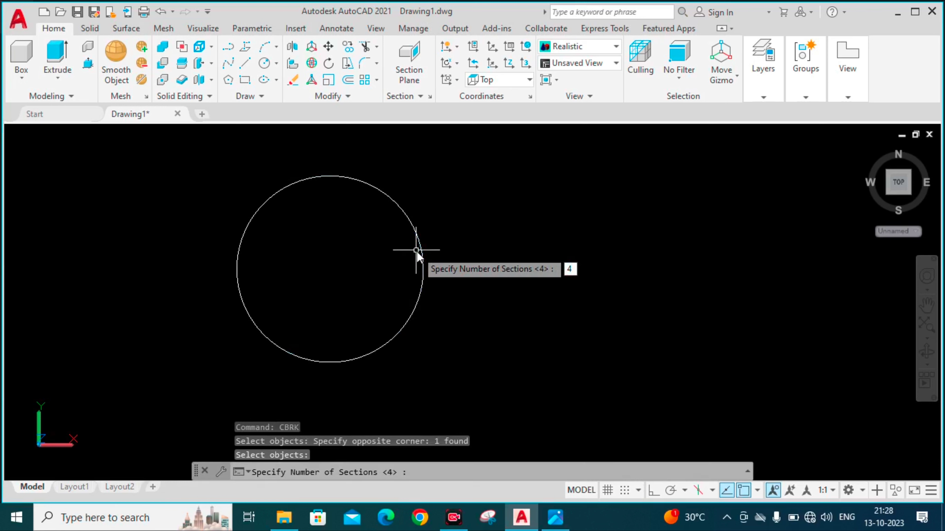
pyautogui.press('Return')
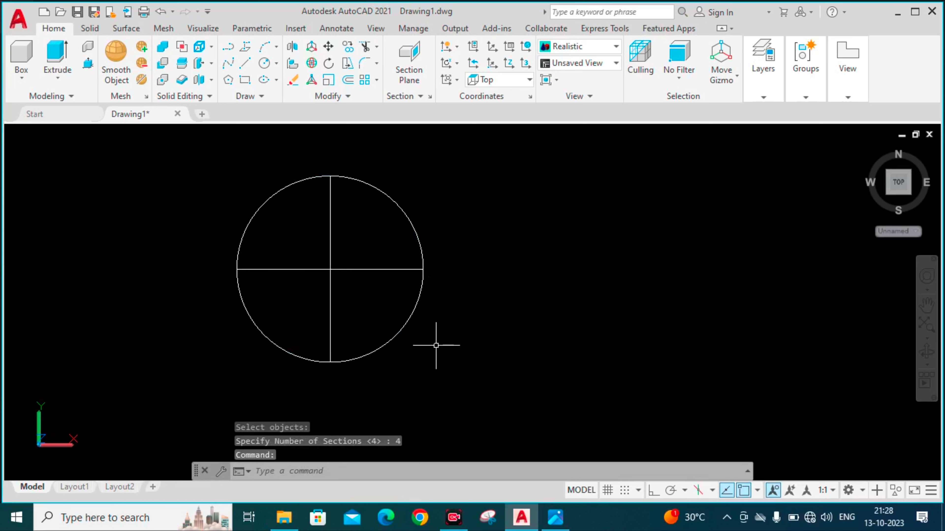
# - Delete three quarters and the center lines, keeping only the upper-right arc
pyautogui.click(435, 345)
pyautogui.moveTo(434, 345); pyautogui.dragTo(342, 231)
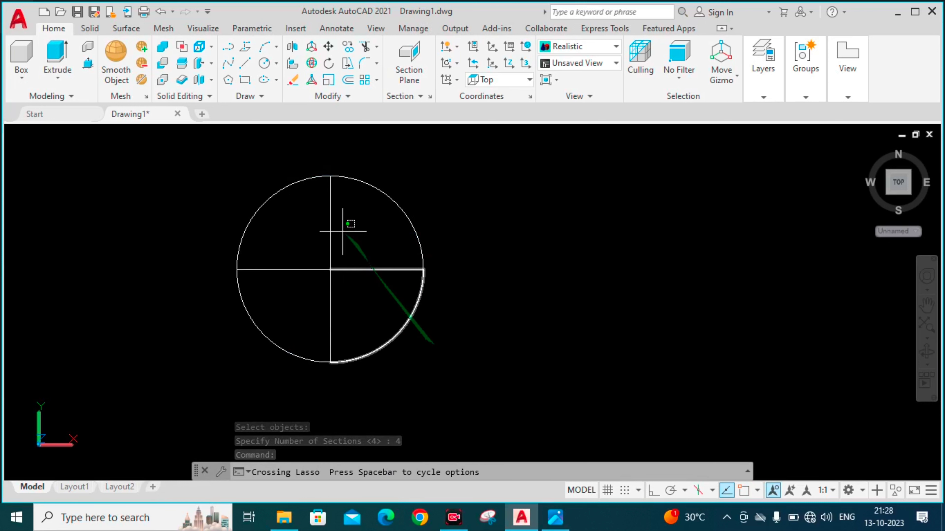
pyautogui.moveTo(342, 231); pyautogui.dragTo(207, 360)
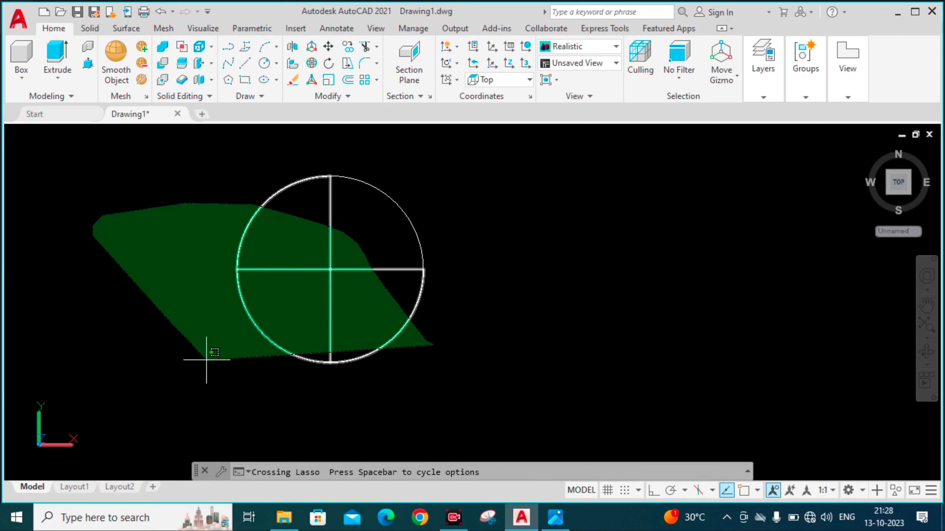
pyautogui.moveTo(207, 360); pyautogui.dragTo(295, 397)
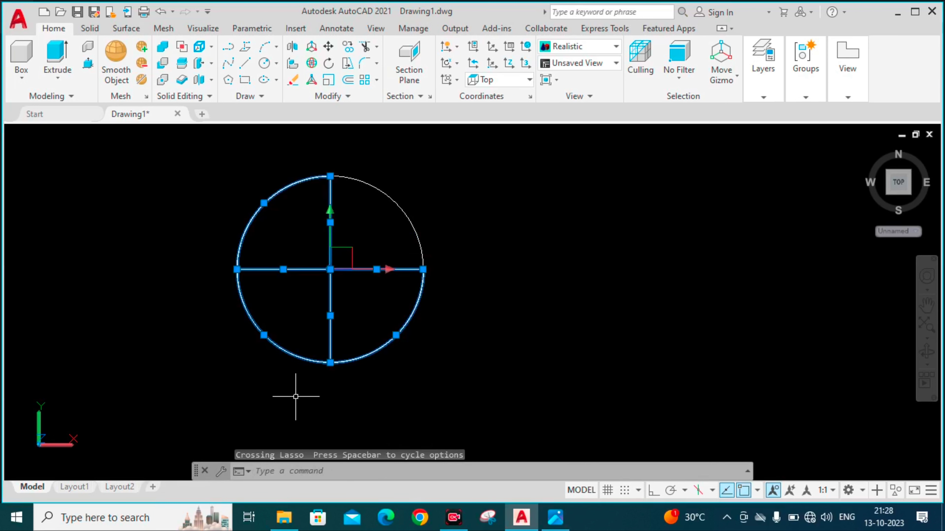
pyautogui.press('Delete')
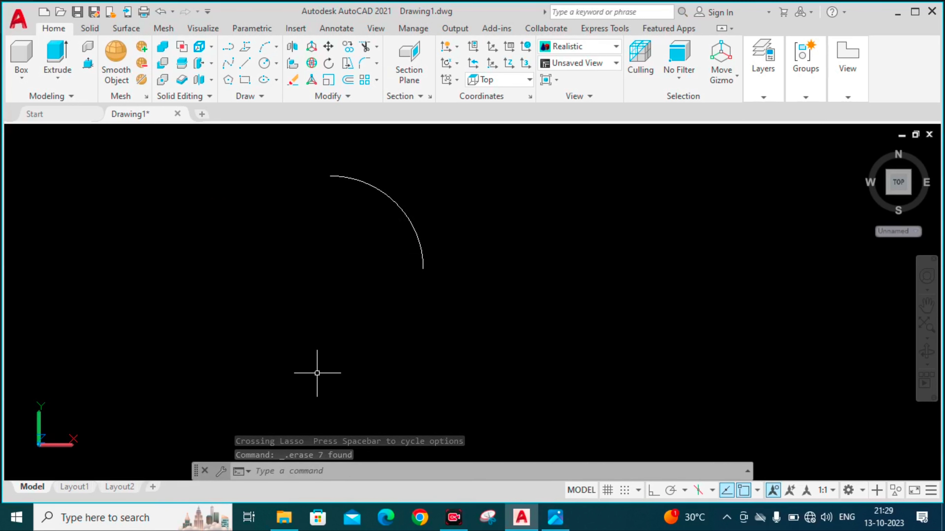
# - Draw a 219.3-diameter circle centred on the arc's lower endpoint
pyautogui.write('c')
pyautogui.press('Return')
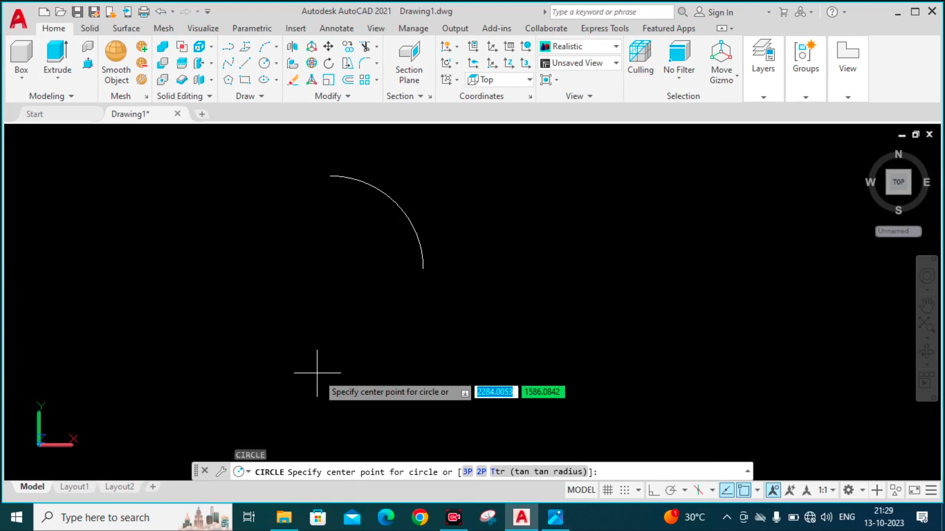
pyautogui.click(423, 269)
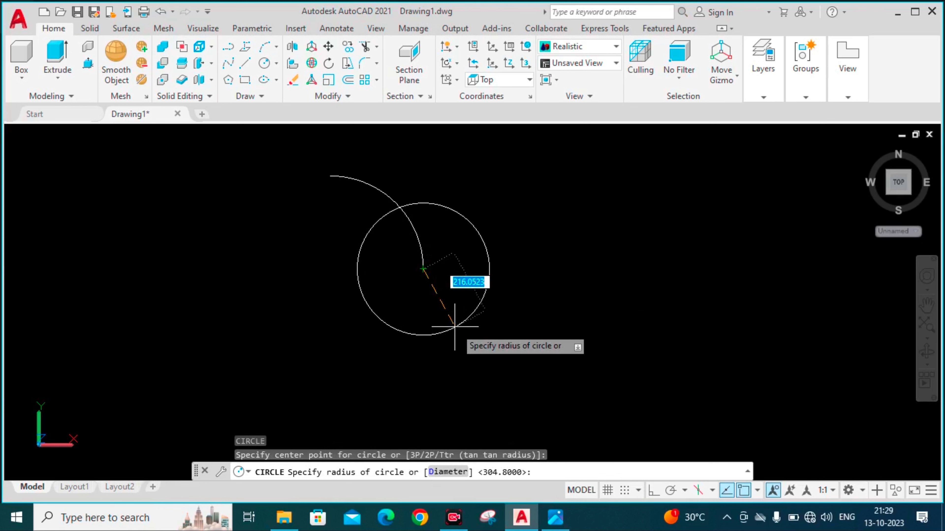
pyautogui.write('d')
pyautogui.press('Return')
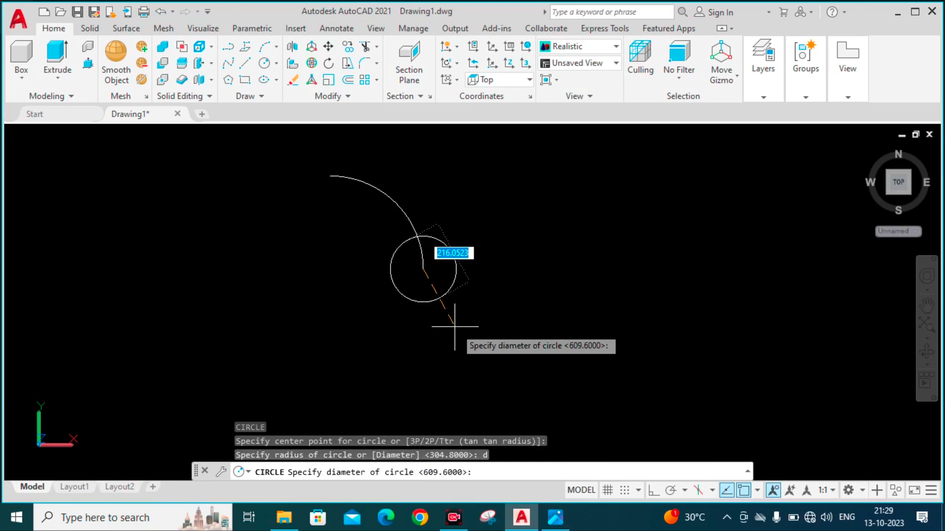
pyautogui.write('219')
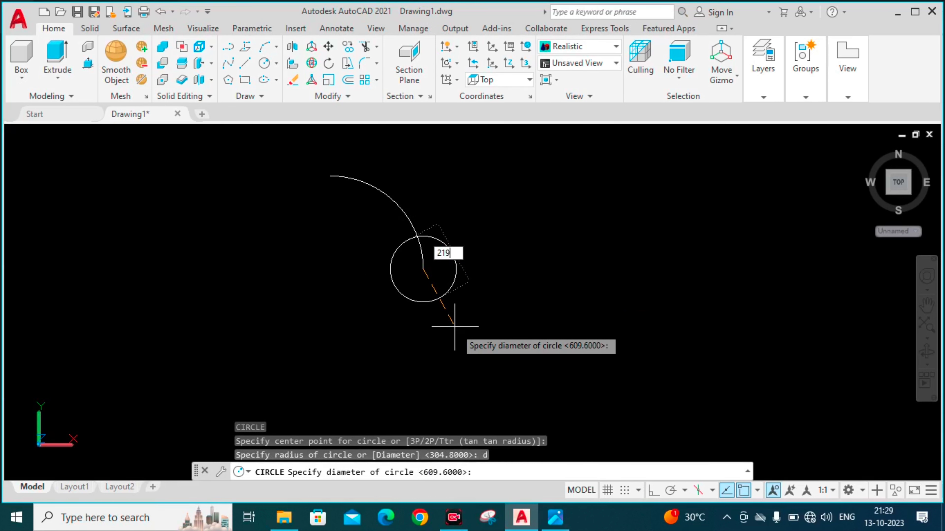
pyautogui.write('.3')
pyautogui.press('Return')
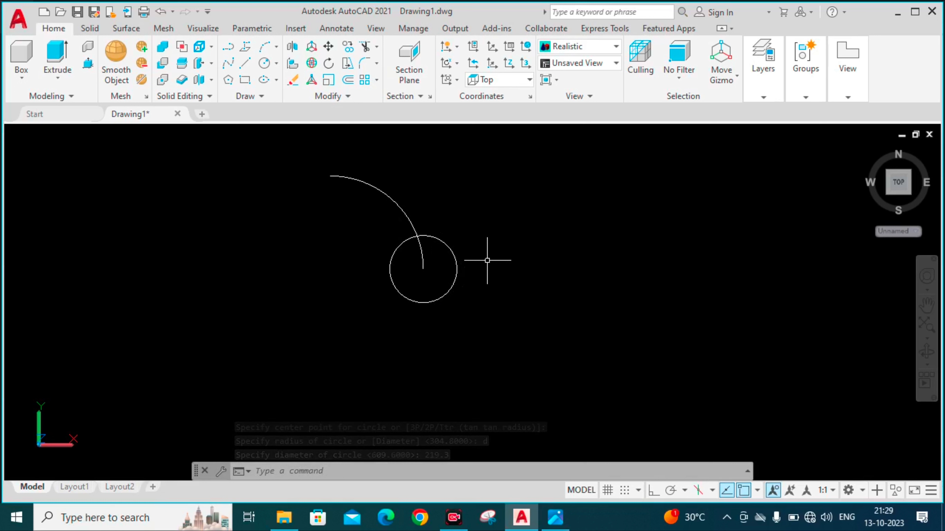
# - Start a sweep and select the 219.3 circle as the profile
pyautogui.write('sw')
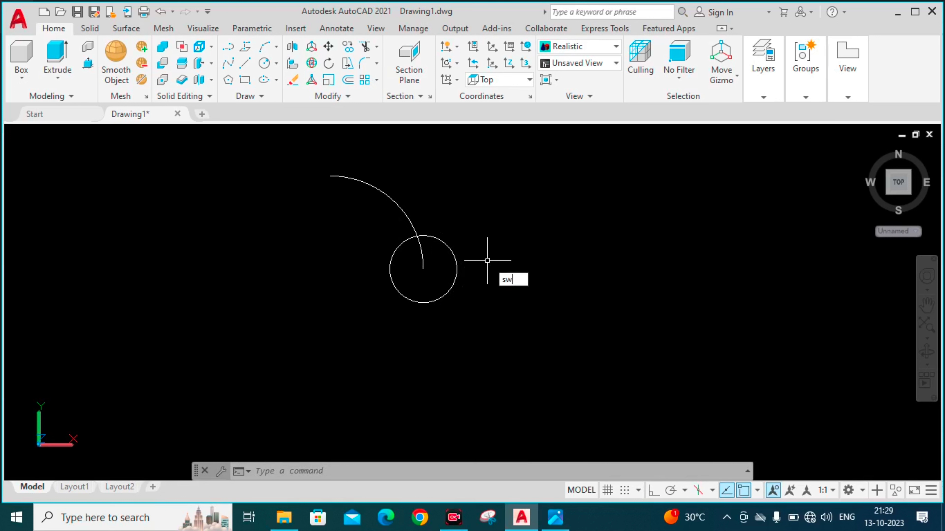
pyautogui.write('eep')
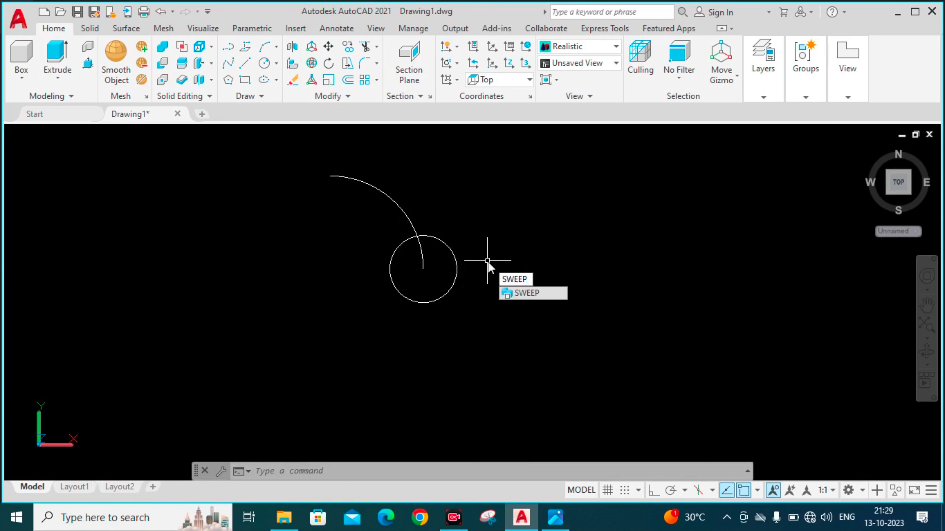
pyautogui.press('Return')
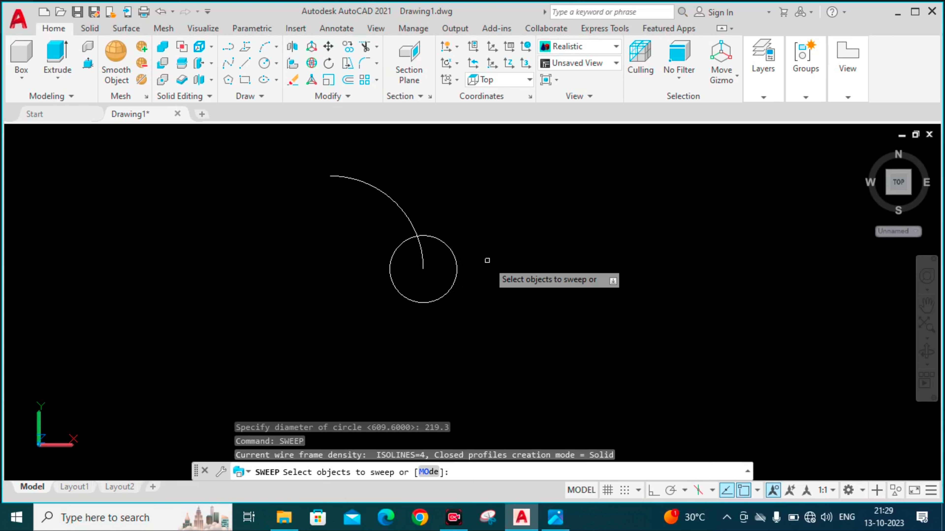
pyautogui.click(421, 291)
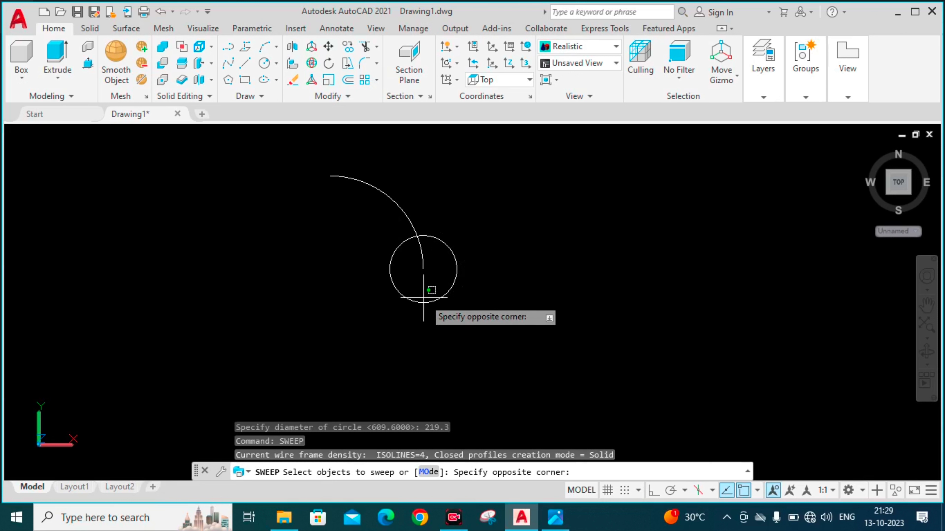
pyautogui.click(421, 292)
pyautogui.scroll(2, 420, 296)
pyautogui.scroll(2, 420, 297)
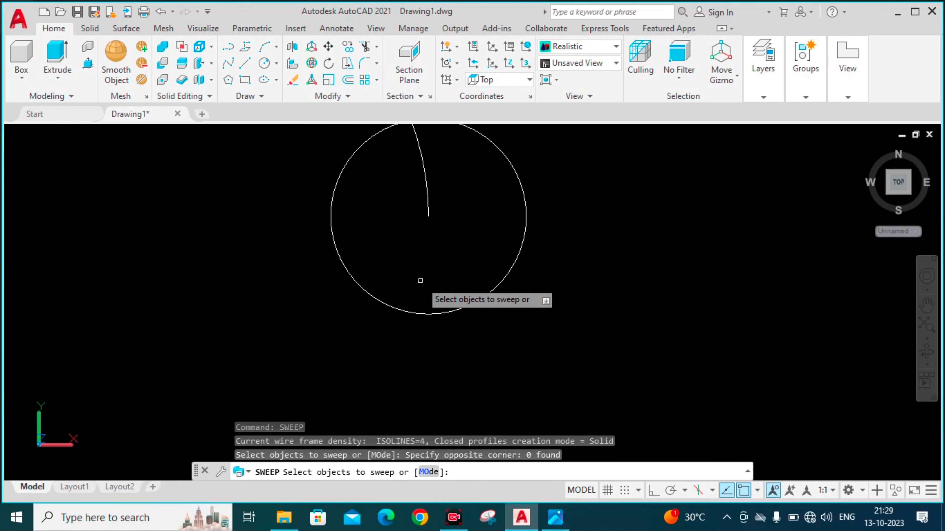
pyautogui.moveTo(419, 284); pyautogui.dragTo(392, 363)
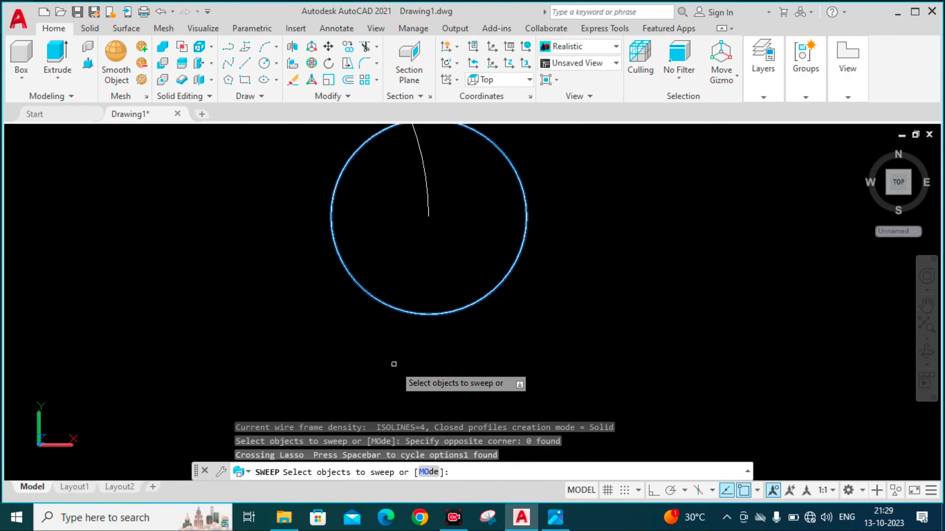
# - Sweep the circle along the quarter arc and orbit to view the solid elbow
pyautogui.scroll(-2, 374, 310)
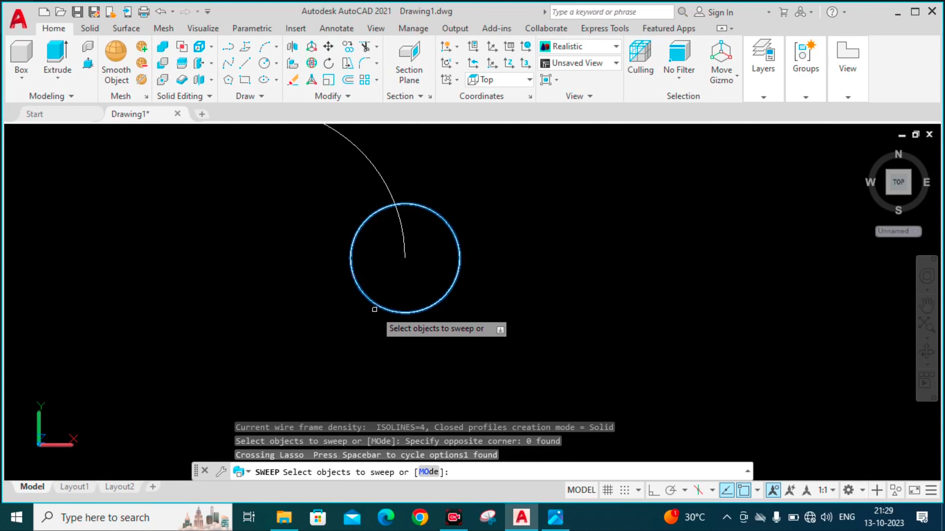
pyautogui.moveTo(269, 302); pyautogui.dragTo(320, 391, button='middle')
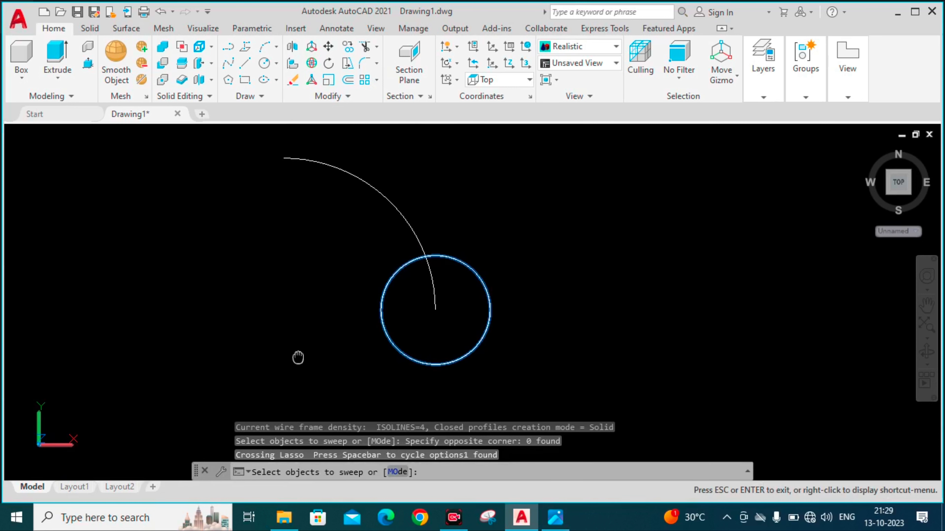
pyautogui.press('Return')
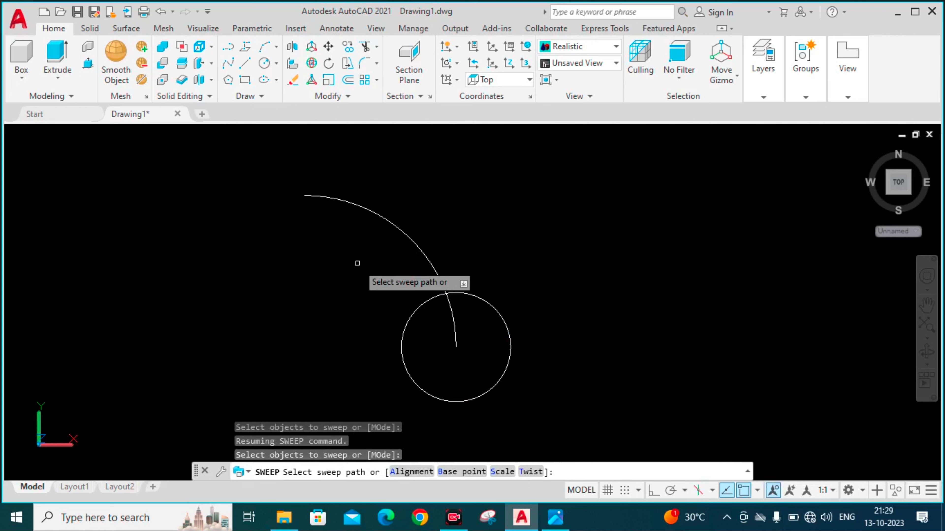
pyautogui.click(417, 246)
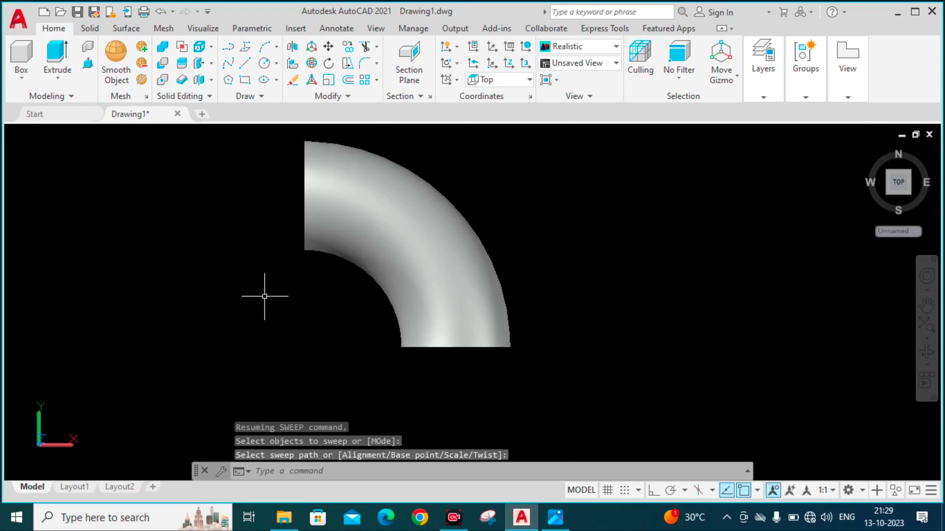
pyautogui.keyDown('shift'); pyautogui.moveTo(226, 306); pyautogui.dragTo(473, 443, button='middle'); pyautogui.keyUp('shift')
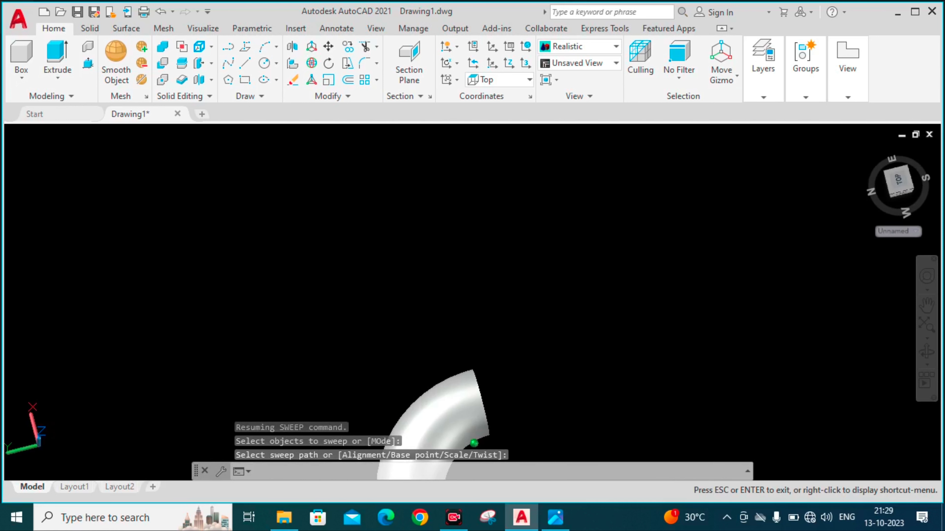
pyautogui.scroll(-3, 284, 348)
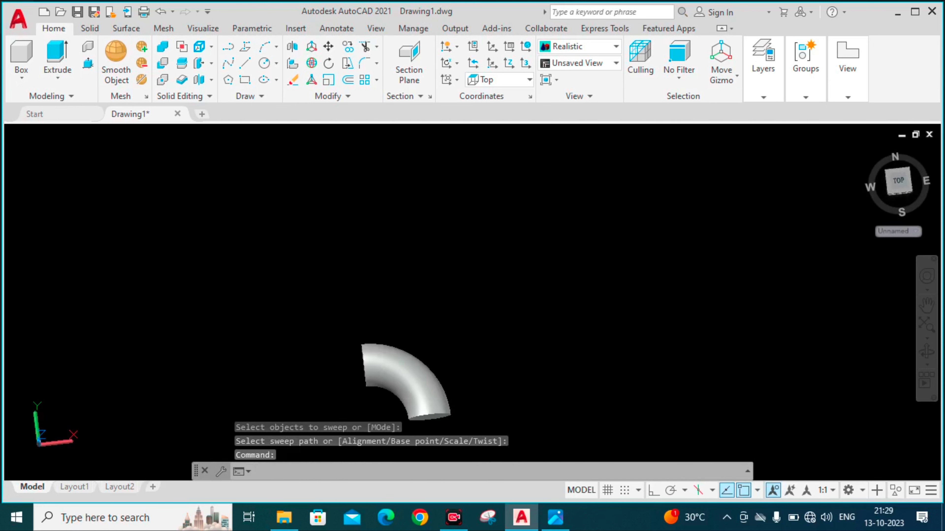
pyautogui.moveTo(285, 347)
pyautogui.mouseDown(button='middle')
pyautogui.moveTo(285, 284)
pyautogui.moveTo(404, 323)
pyautogui.moveTo(418, 344)
pyautogui.mouseUp(button='middle')
pyautogui.press('Escape')
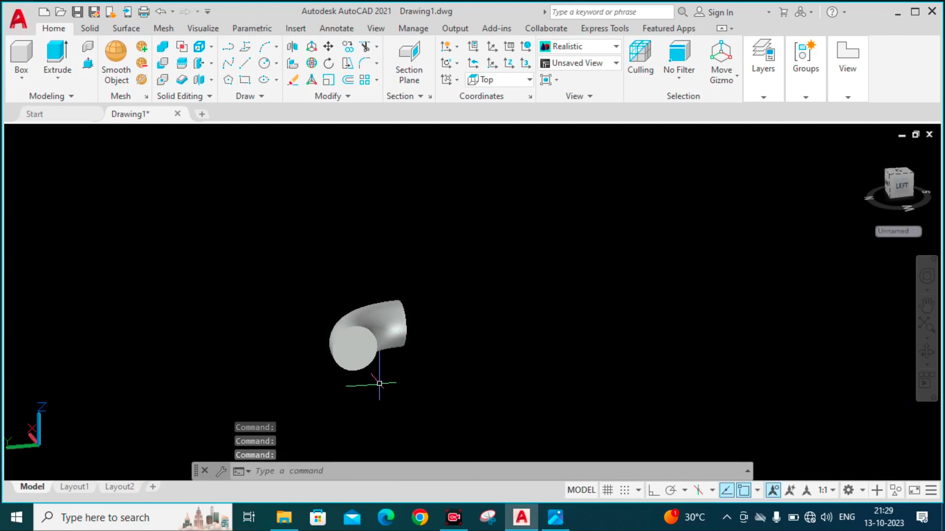
pyautogui.moveTo(380, 382)
pyautogui.keyDown('shift'); pyautogui.mouseDown(button='middle')
pyautogui.moveTo(396, 333)
pyautogui.moveTo(428, 335)
pyautogui.moveTo(80, 237)
pyautogui.mouseUp(button='middle'); pyautogui.keyUp('shift')
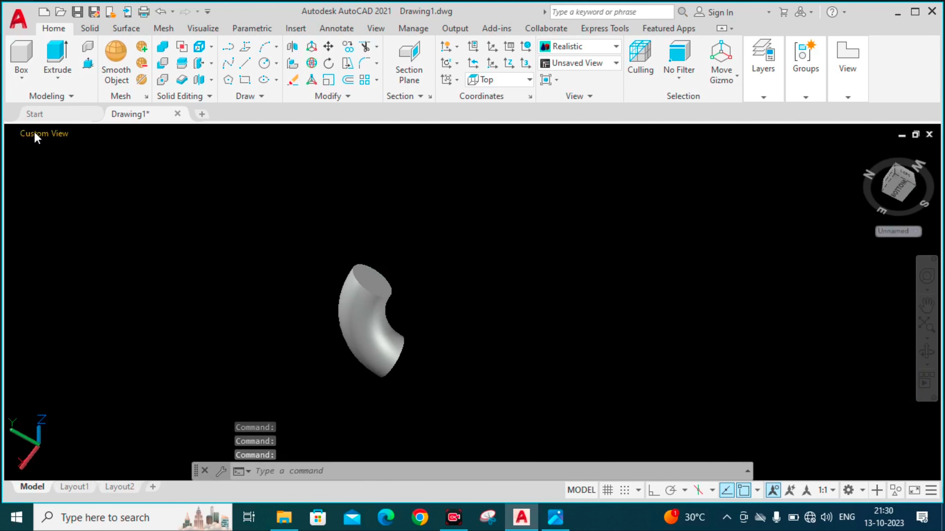
pyautogui.click(36, 134)
pyautogui.click(61, 170)
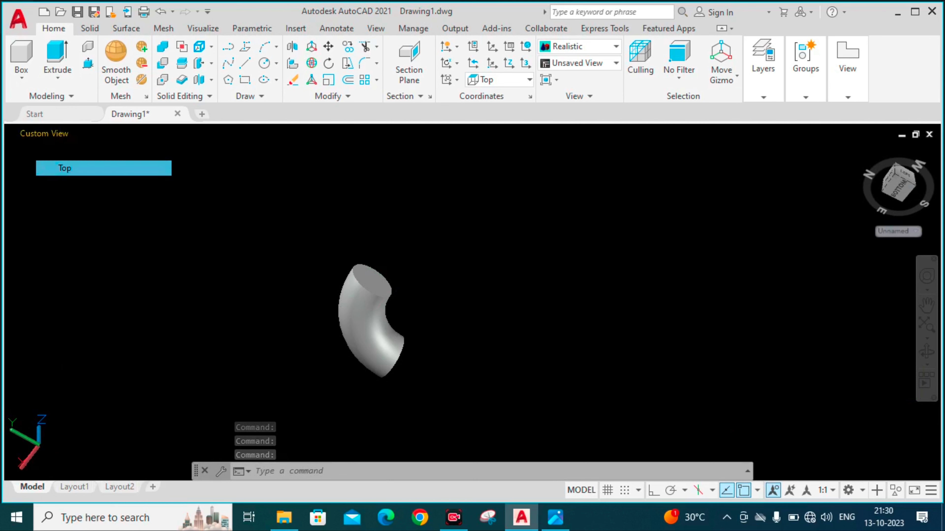
pyautogui.scroll(-2, 342, 226)
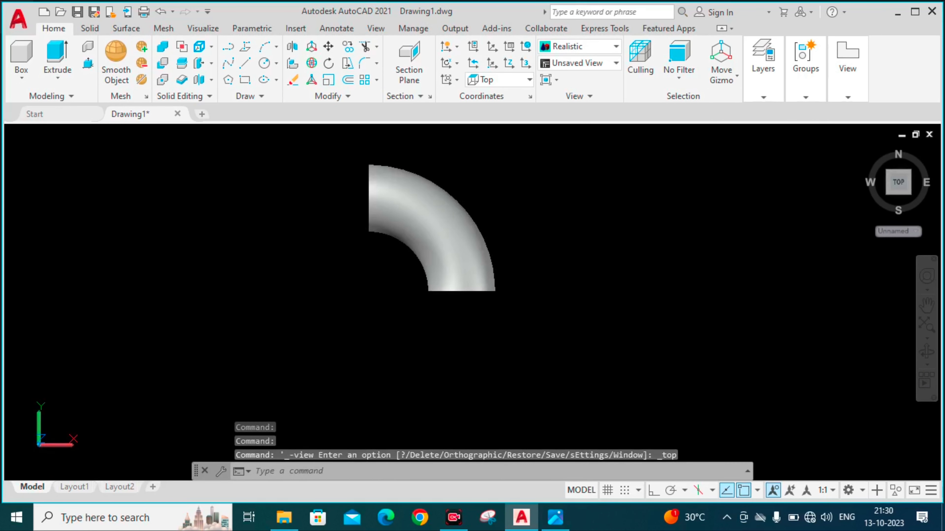
pyautogui.moveTo(342, 226); pyautogui.dragTo(348, 288, button='middle')
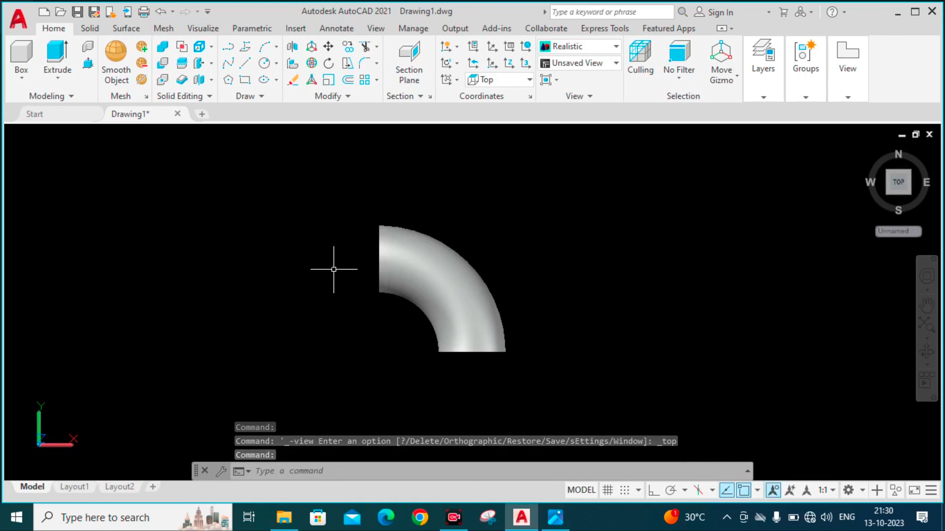
# - Start a SOLIDEDIT body shell on the elbow solid
pyautogui.write('Sol')
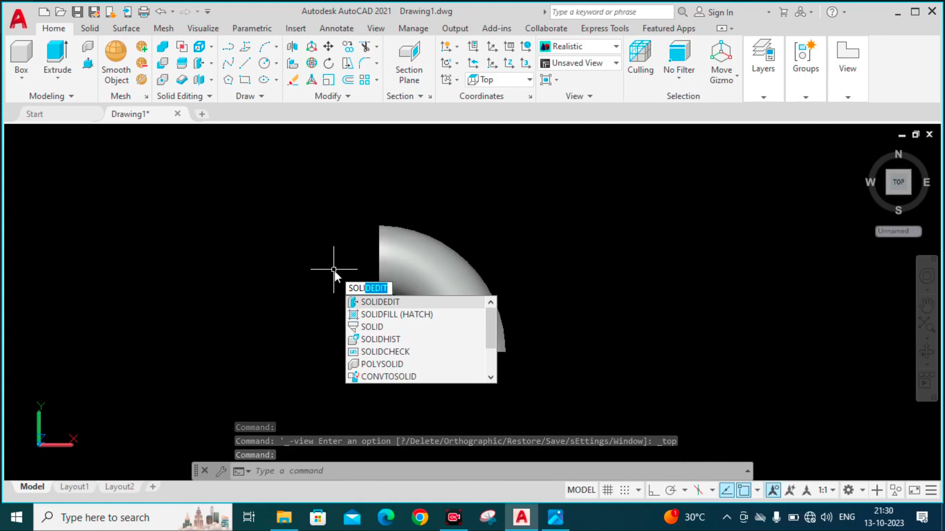
pyautogui.press('Return')
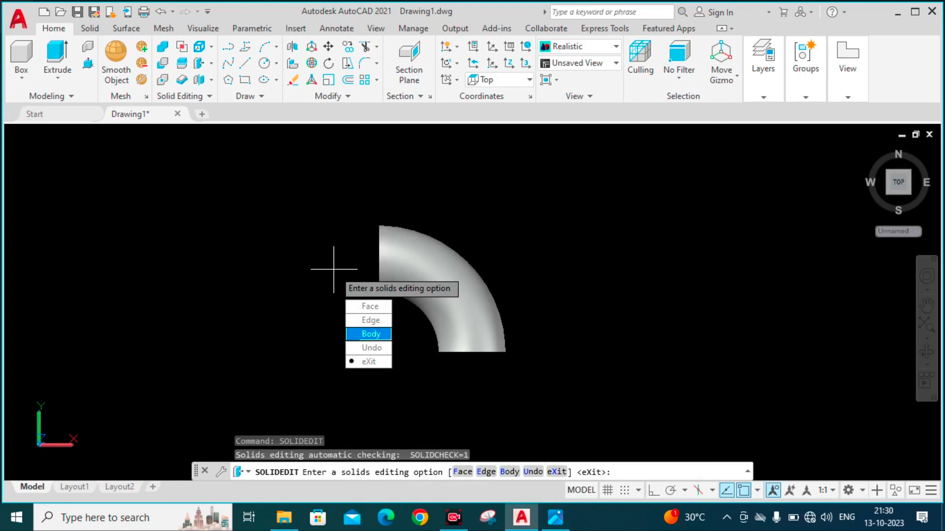
pyautogui.press('Return')
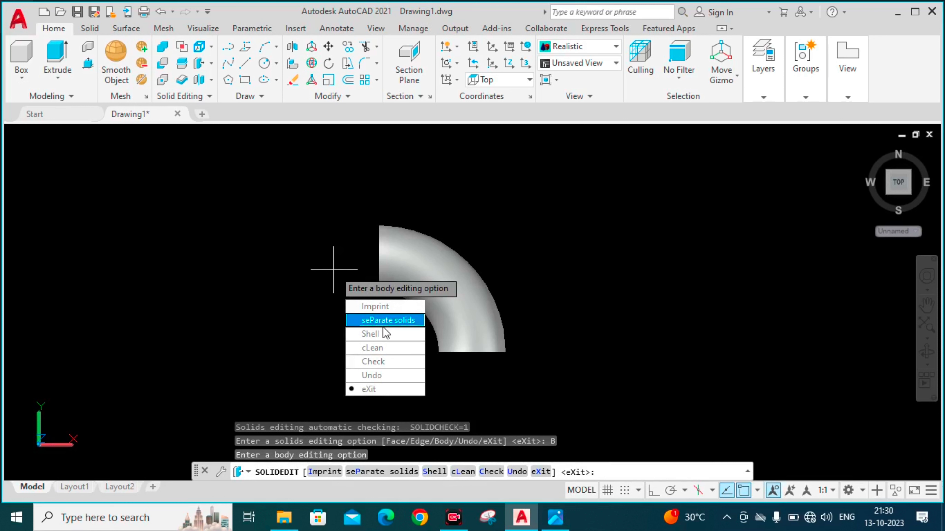
pyautogui.click(386, 334)
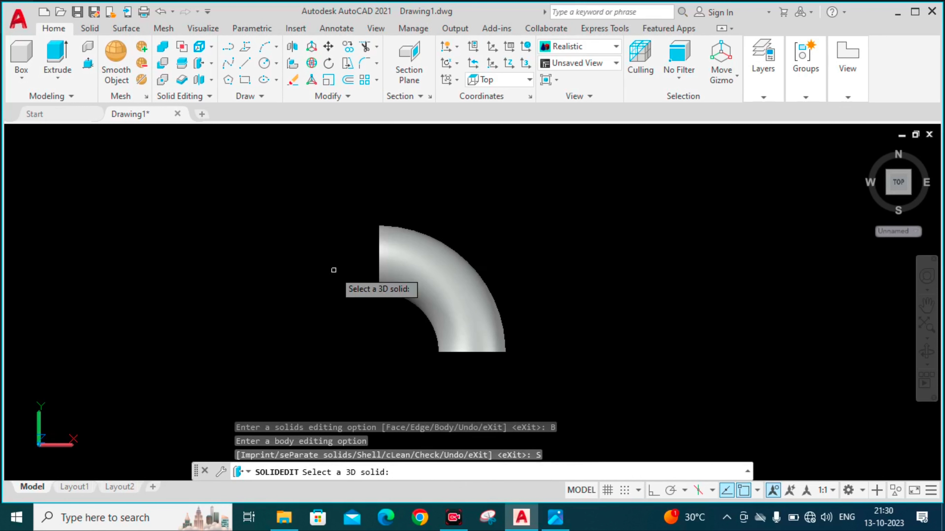
pyautogui.click(437, 277)
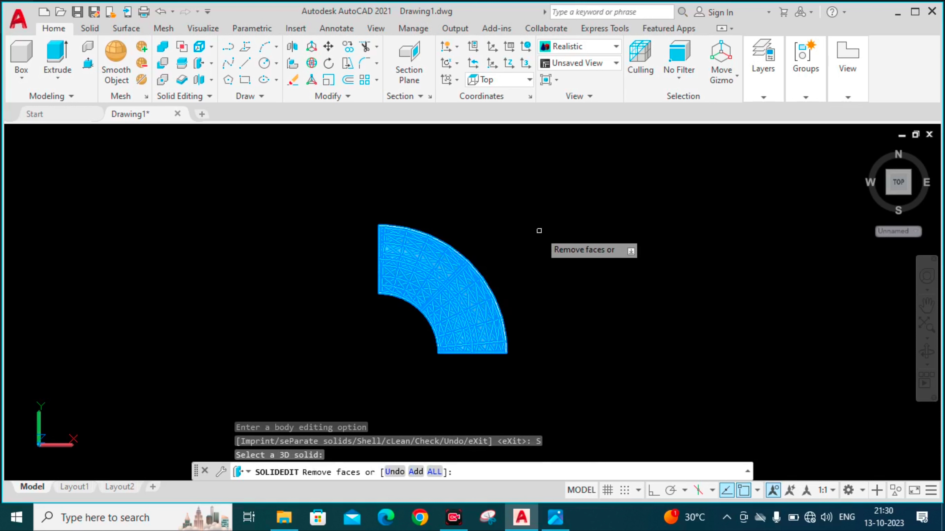
# - Toggle the face option to Add and back to Remove
pyautogui.rightClick(539, 231)
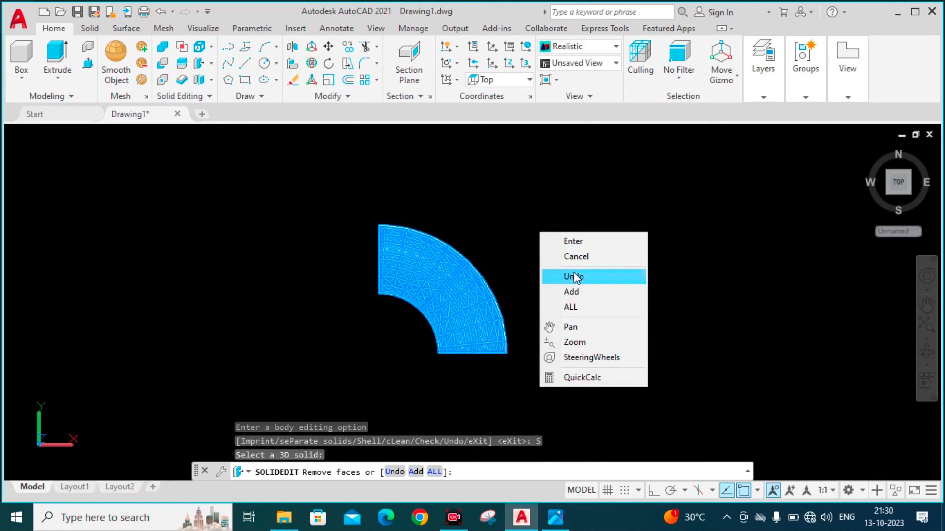
pyautogui.click(576, 293)
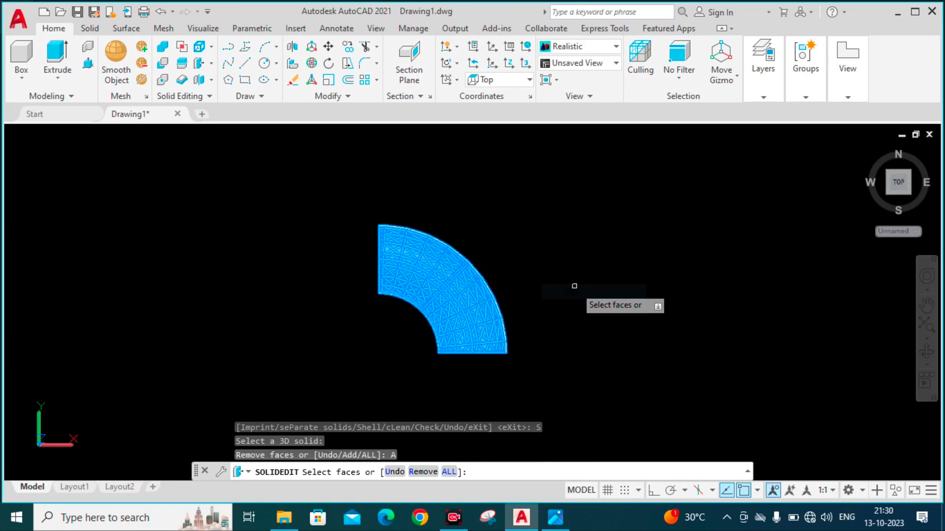
pyautogui.rightClick(539, 210)
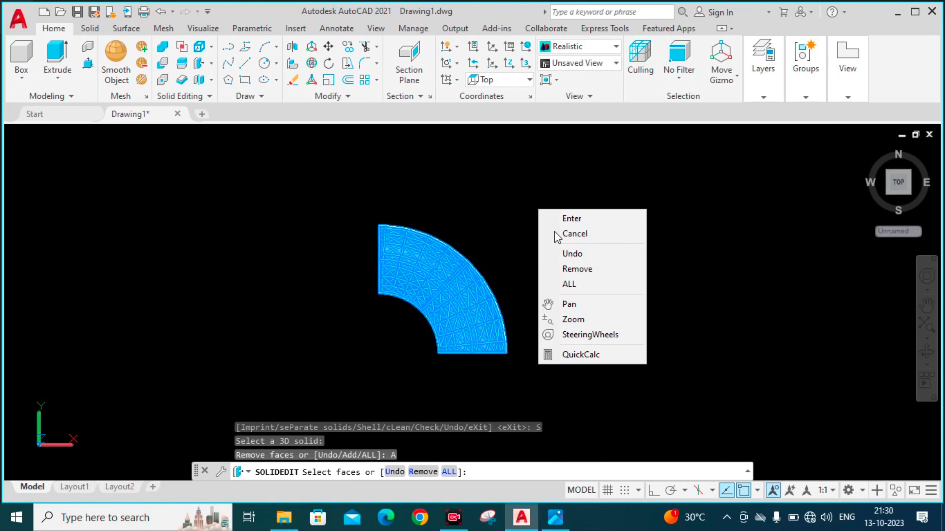
pyautogui.click(577, 270)
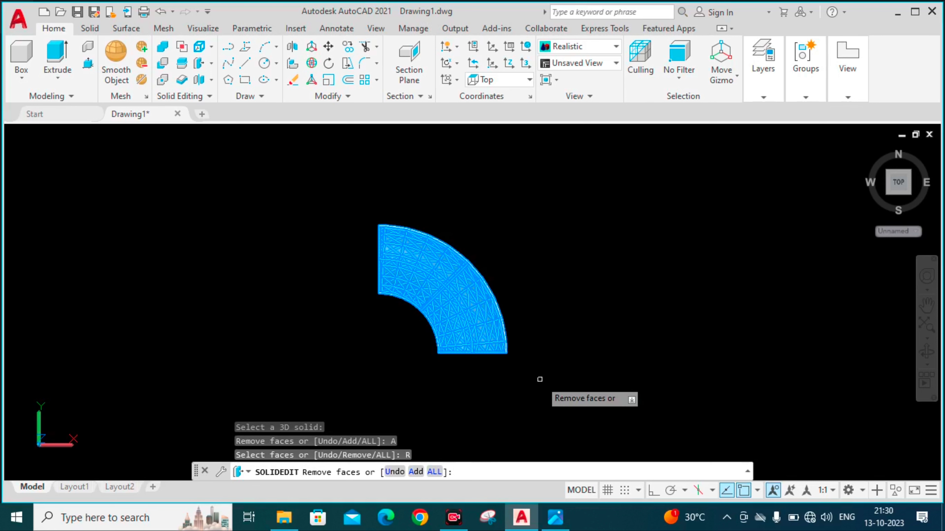
# - Tilt the elbow and remove its first circular end face from the shell
pyautogui.keyDown('shift'); pyautogui.moveTo(500, 392); pyautogui.dragTo(432, 336, button='middle'); pyautogui.keyUp('shift')
pyautogui.press('Escape')
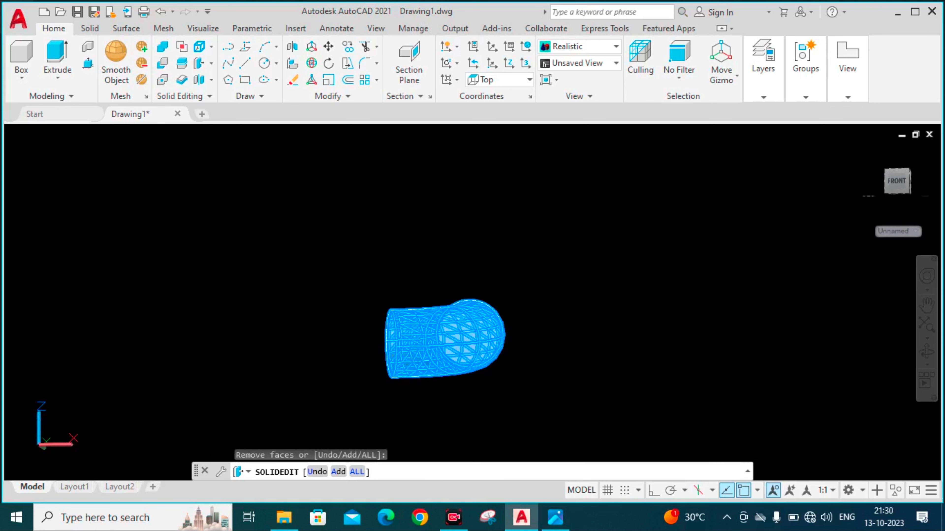
pyautogui.scroll(5, 478, 330)
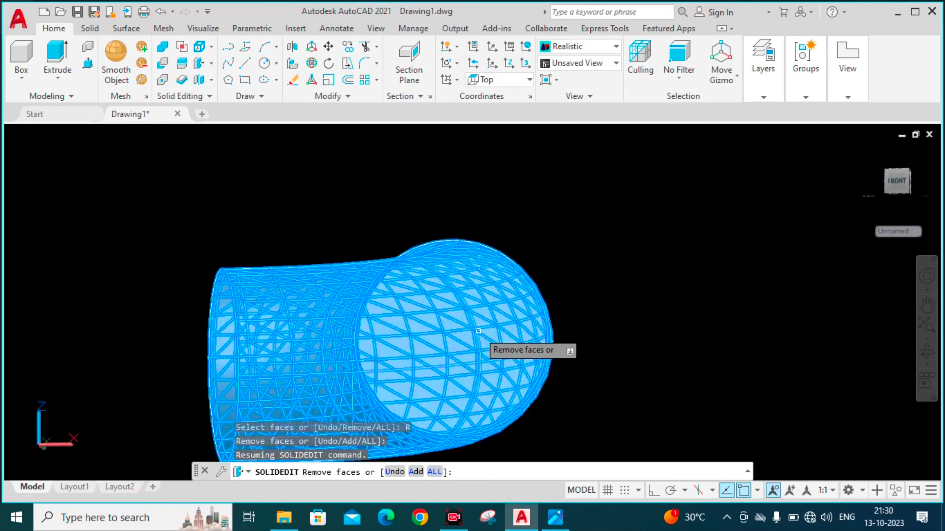
pyautogui.click(462, 342)
pyautogui.scroll(-4, 556, 298)
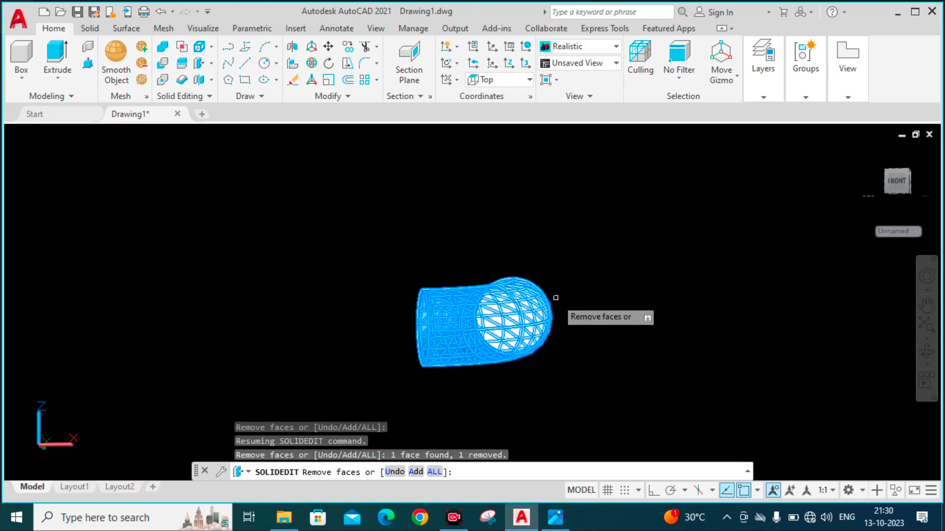
# - Orbit to the other end, remove that end face, and finish face selection
pyautogui.moveTo(483, 401)
pyautogui.keyDown('shift'); pyautogui.mouseDown(button='middle')
pyautogui.moveTo(372, 402)
pyautogui.moveTo(438, 341)
pyautogui.mouseUp(button='middle'); pyautogui.keyUp('shift')
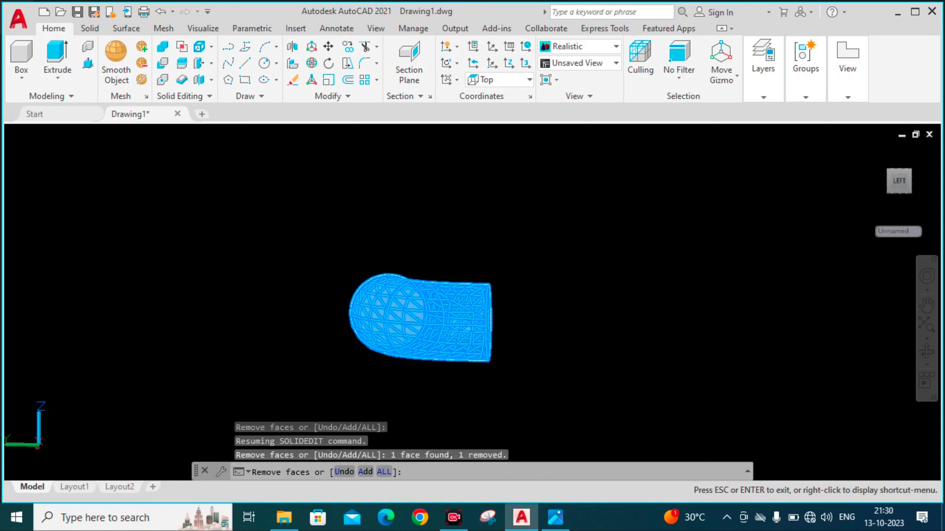
pyautogui.scroll(2, 409, 324)
pyautogui.scroll(3, 389, 315)
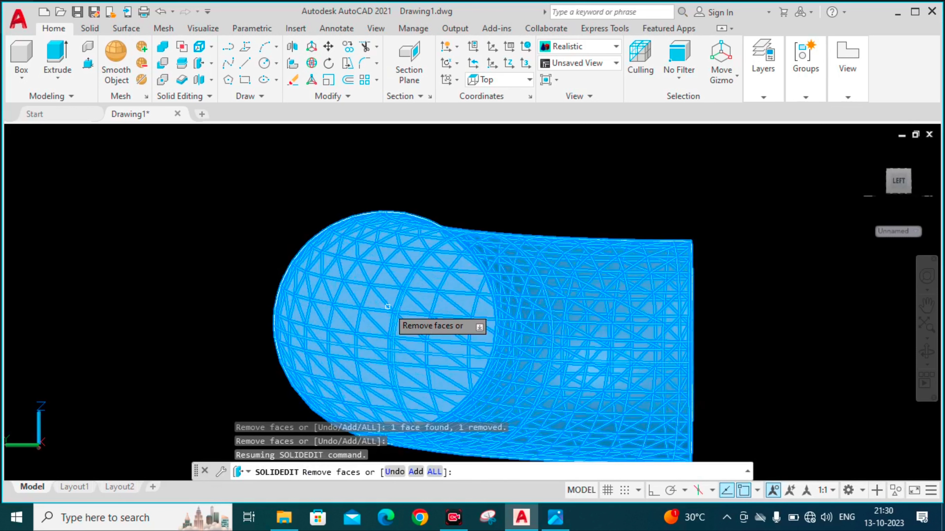
pyautogui.click(403, 320)
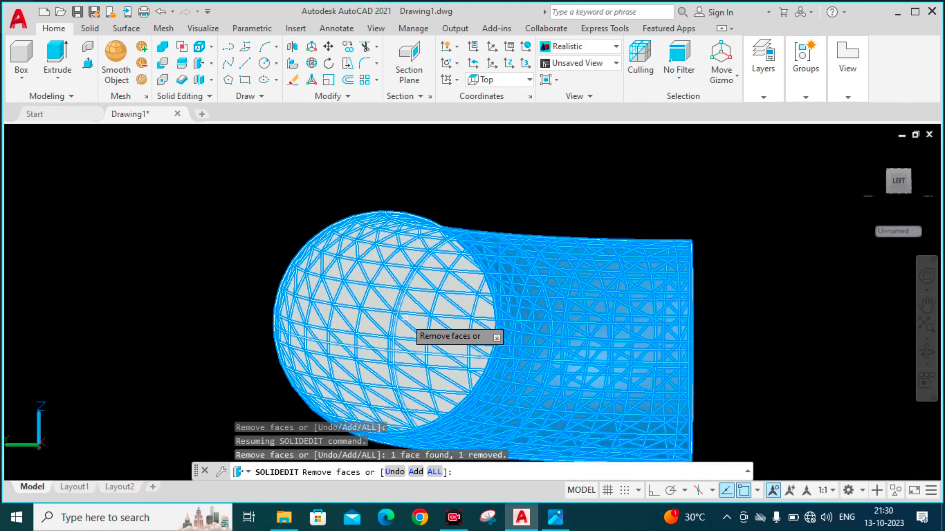
pyautogui.scroll(-5, 405, 317)
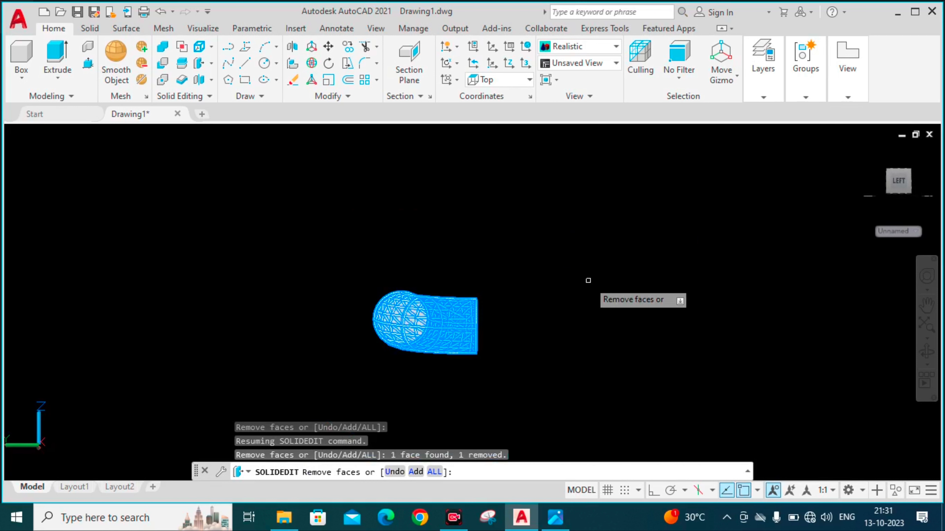
pyautogui.press('Return')
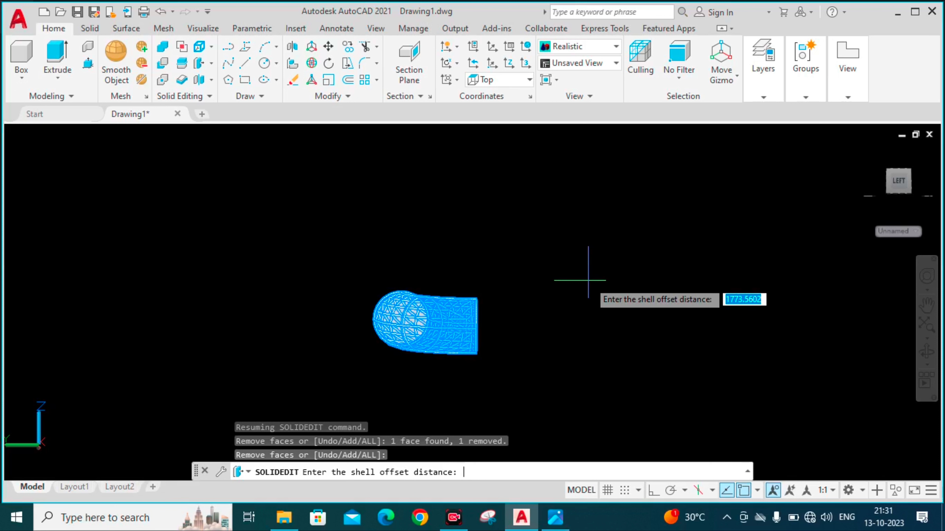
# - Shell the elbow with a 6-unit wall thickness and exit SOLIDEDIT
pyautogui.write('6')
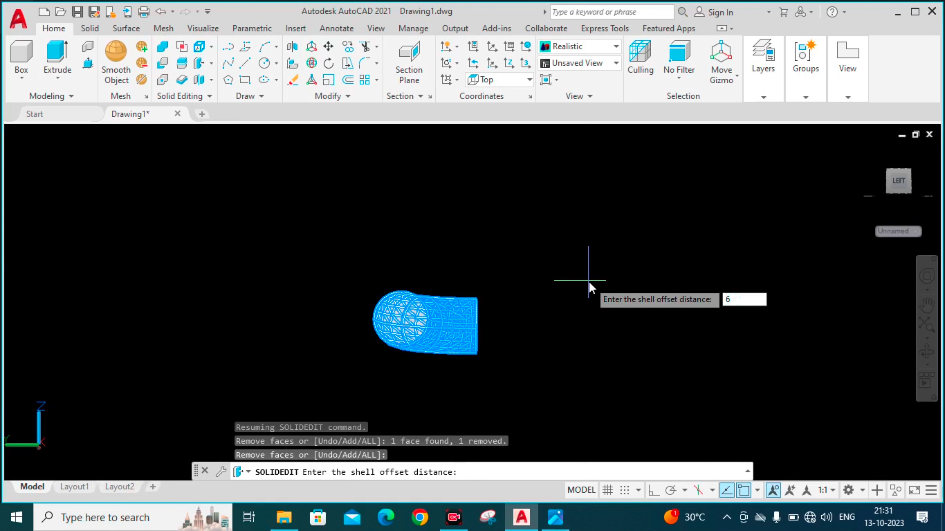
pyautogui.press('Return')
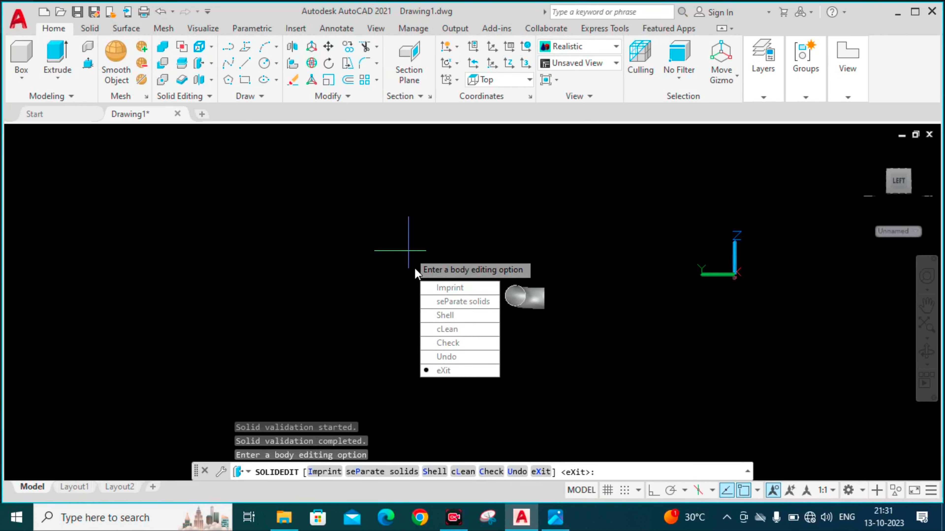
pyautogui.scroll(2, 416, 273)
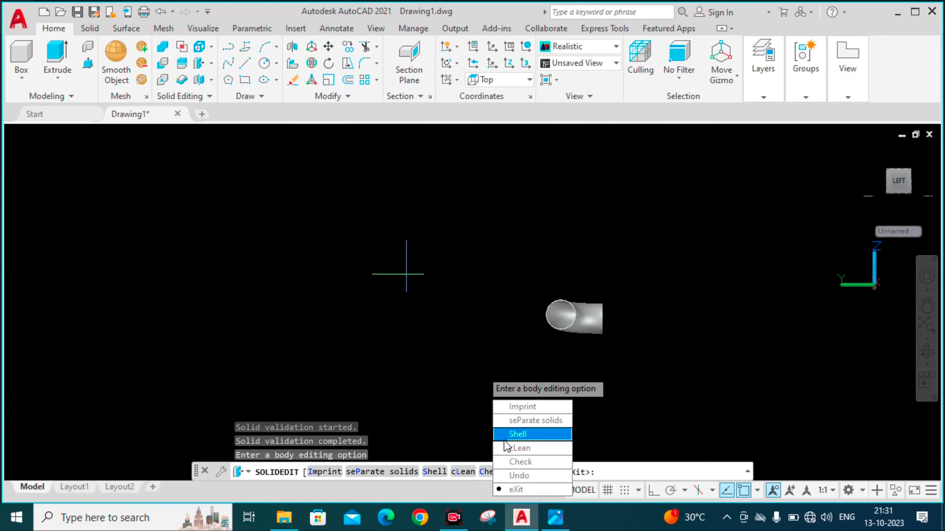
pyautogui.click(524, 491)
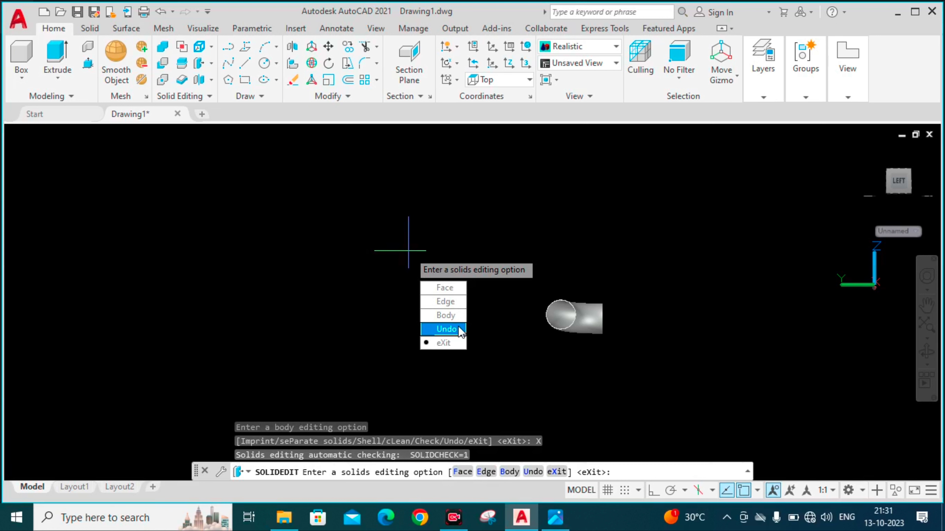
pyautogui.click(445, 343)
# - Zoom in and orbit the hollow elbow to inspect both open ends
pyautogui.scroll(1, 647, 326)
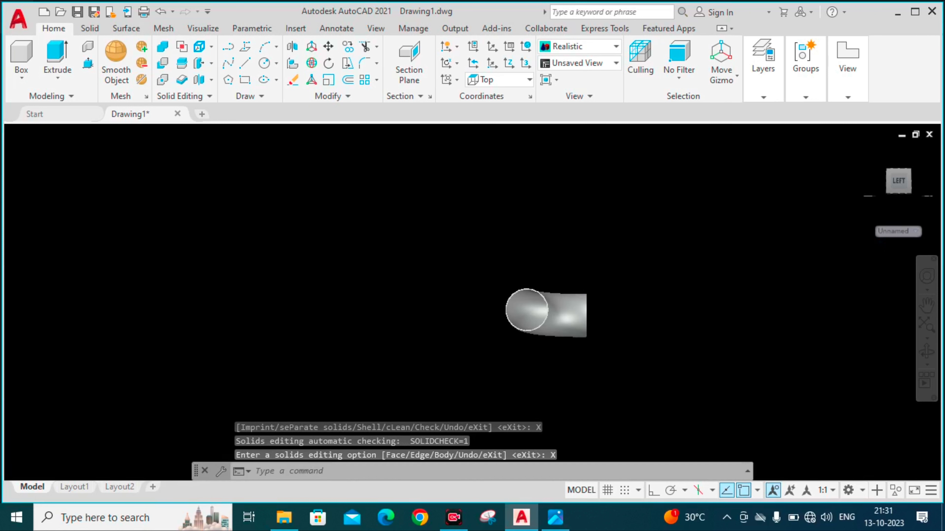
pyautogui.scroll(3, 633, 323)
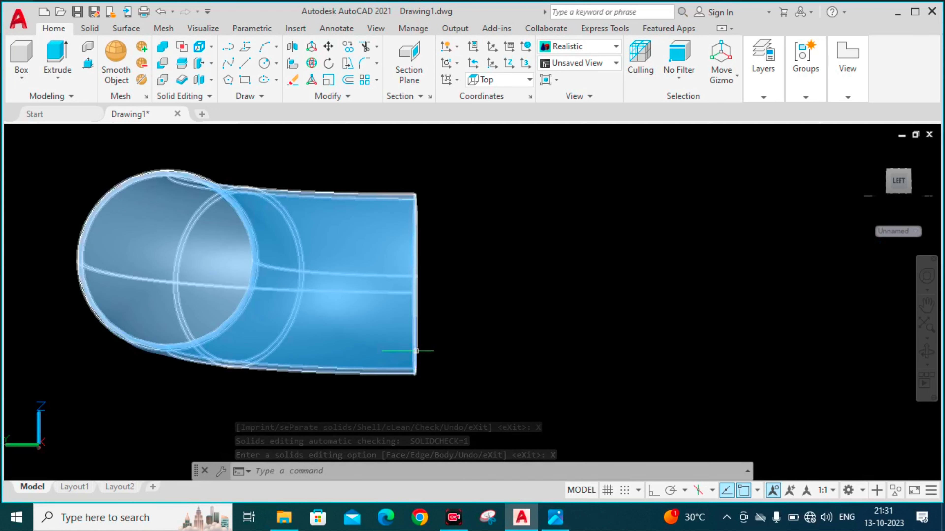
pyautogui.keyDown('shift'); pyautogui.moveTo(446, 369); pyautogui.dragTo(372, 369, button='middle'); pyautogui.keyUp('shift')
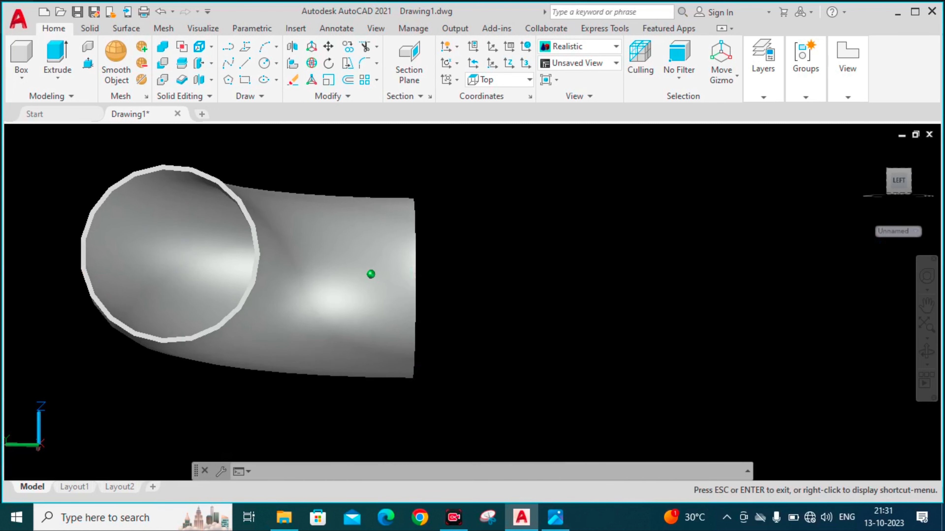
pyautogui.keyDown('shift'); pyautogui.moveTo(371, 274); pyautogui.dragTo(446, 223, button='middle'); pyautogui.keyUp('shift')
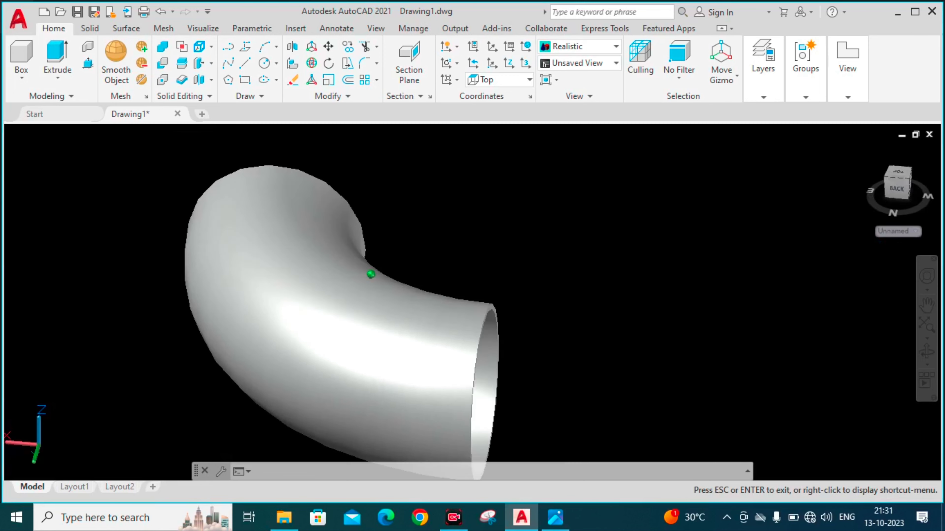
pyautogui.keyDown('shift'); pyautogui.moveTo(370, 274); pyautogui.dragTo(447, 274, button='middle'); pyautogui.keyUp('shift')
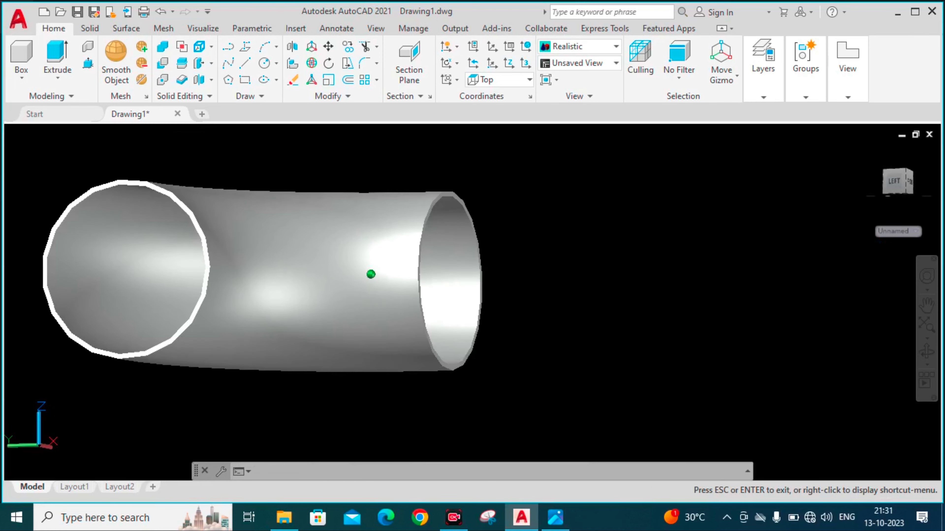